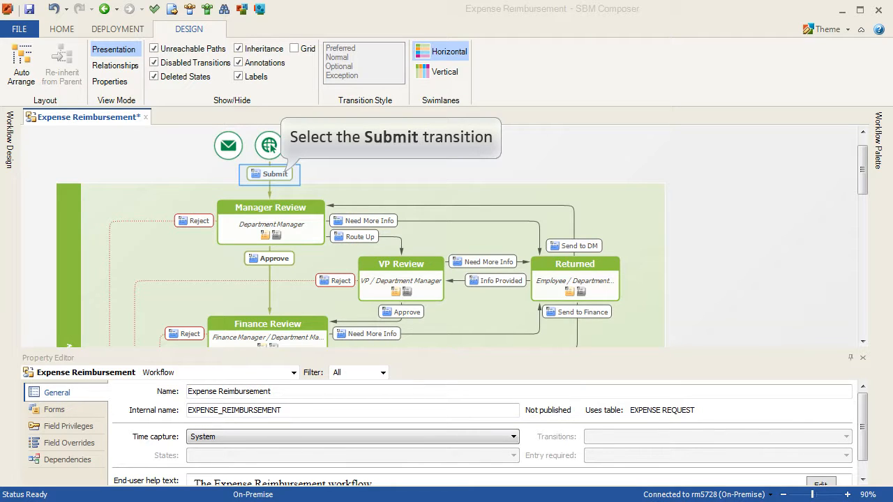
Select the Submit transition above Manager Review in the Expense Reimbursement workflow
left_click(271, 174)
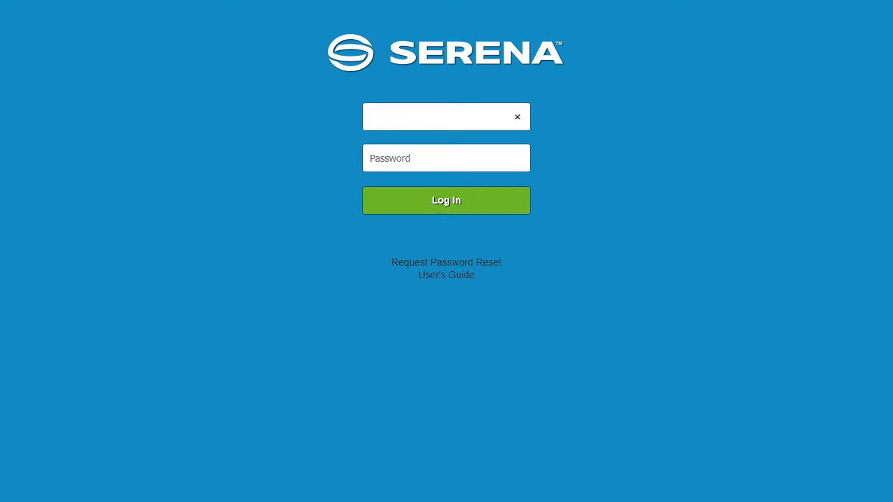
Switch to Serena Business Manager and log in with the user name admin, leaving the password blank
type("admin")
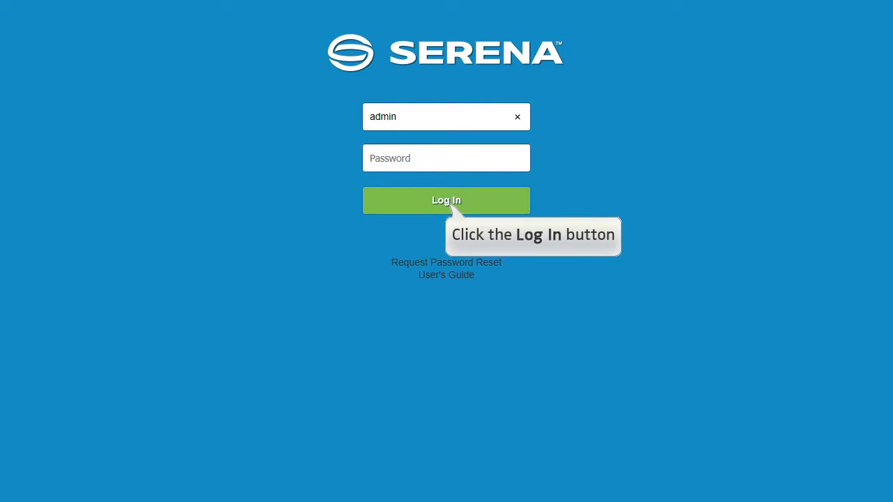
left_click(452, 207)
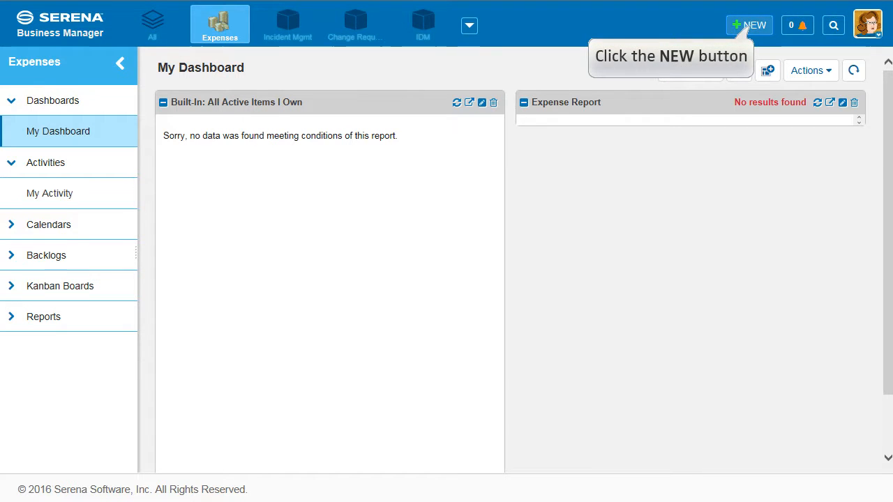
Submit a new Expense Reimbursement Project item for Tech Conference: amount 101.00, cost center 9119, week ending 01/27/2017, comment Brochures
left_click(749, 28)
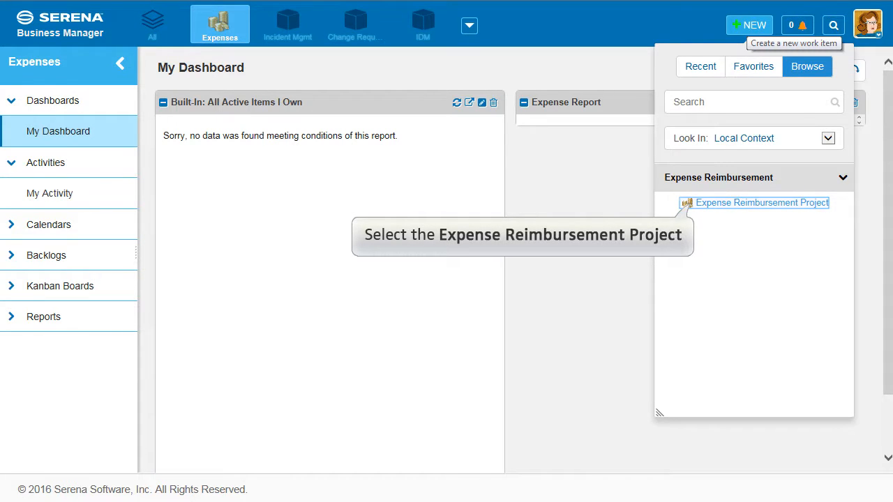
left_click(688, 204)
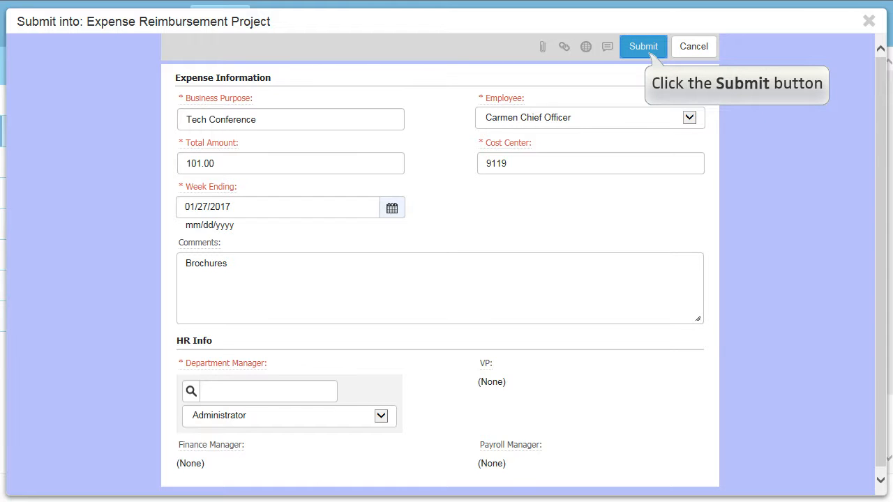
left_click(644, 46)
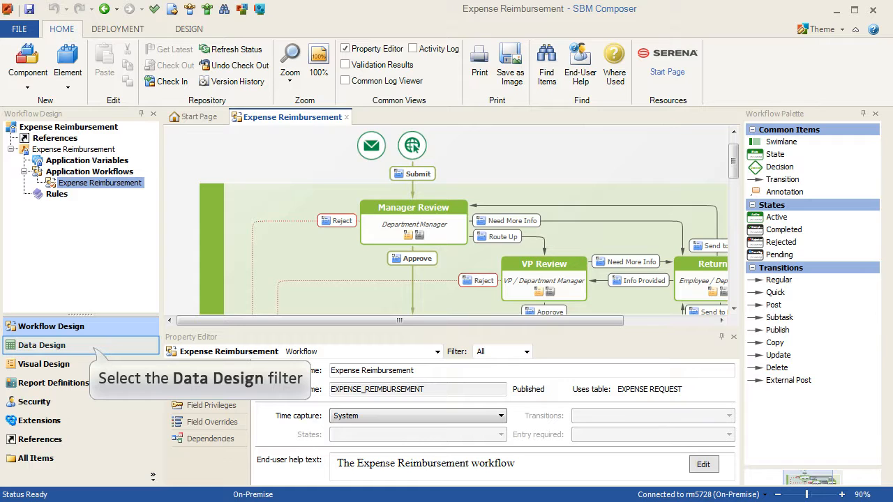
Switch to SBM Composer and add a File field named Expense Report to the Expense Request primary table
left_click(81, 346)
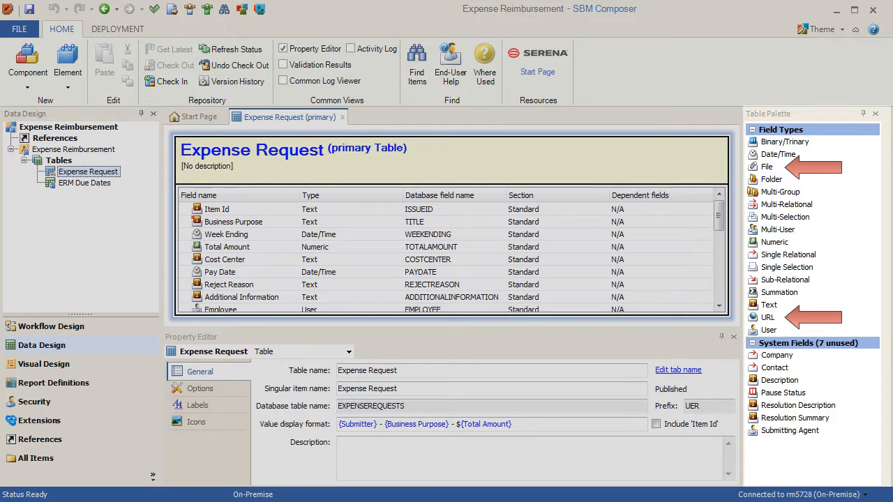
mouse_move(779, 167)
left_mouse_down()
mouse_move(795, 186)
mouse_move(592, 239)
left_mouse_up()
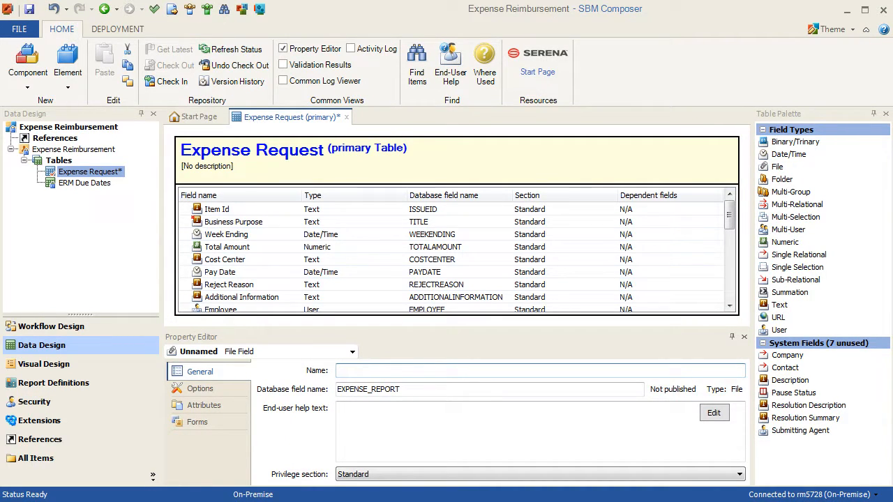
type("Expense Report")
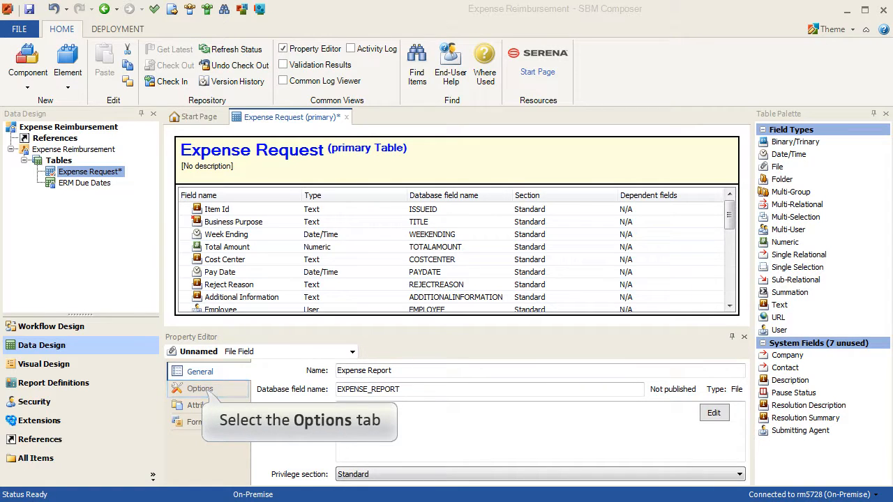
Restrict the Expense Report field to the allowed extensions xls, xlsx and make the field required
left_click(207, 390)
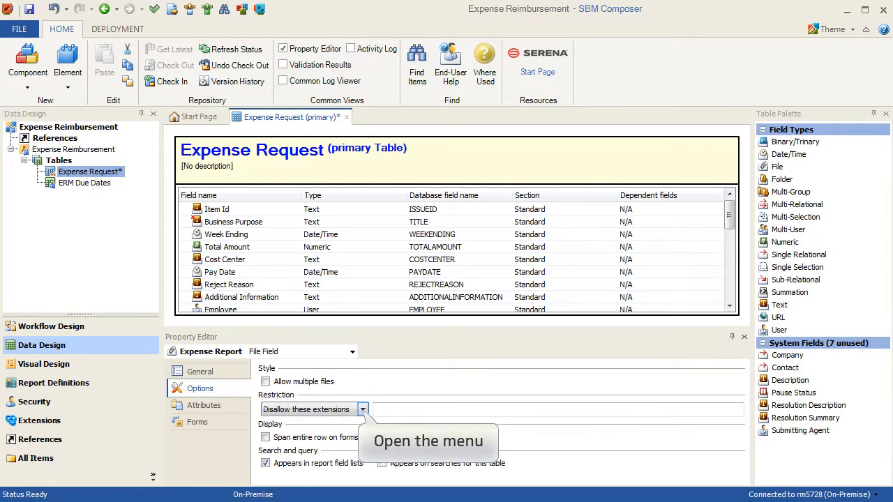
left_click(363, 410)
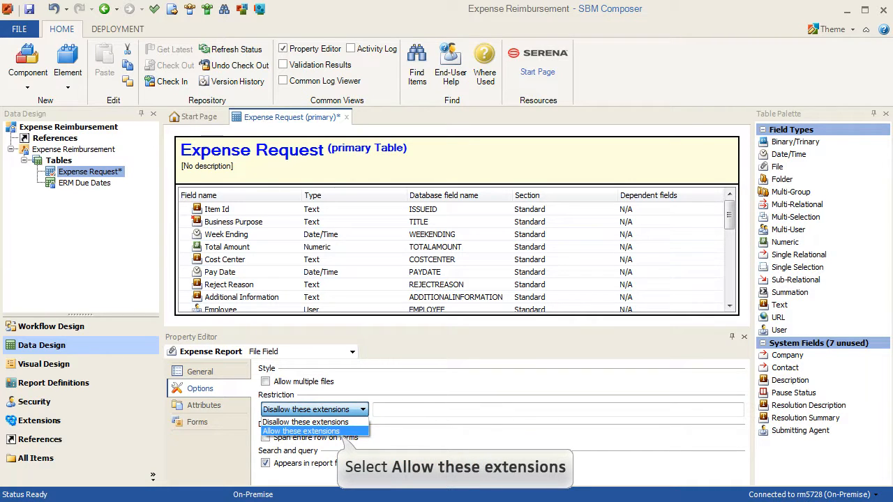
left_click(301, 431)
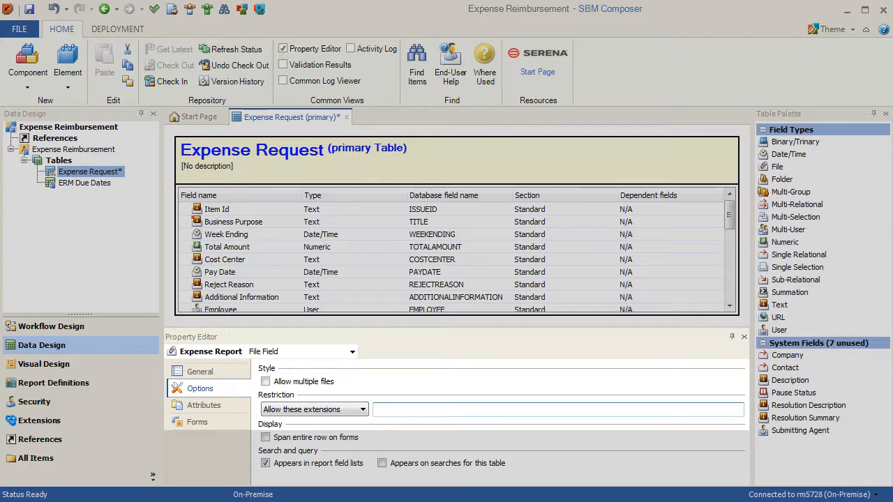
type("ls, xlsx")
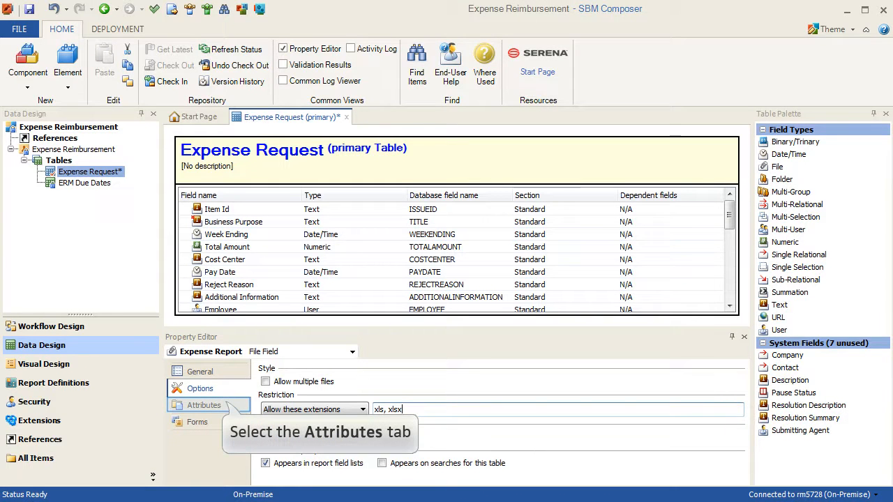
left_click(204, 405)
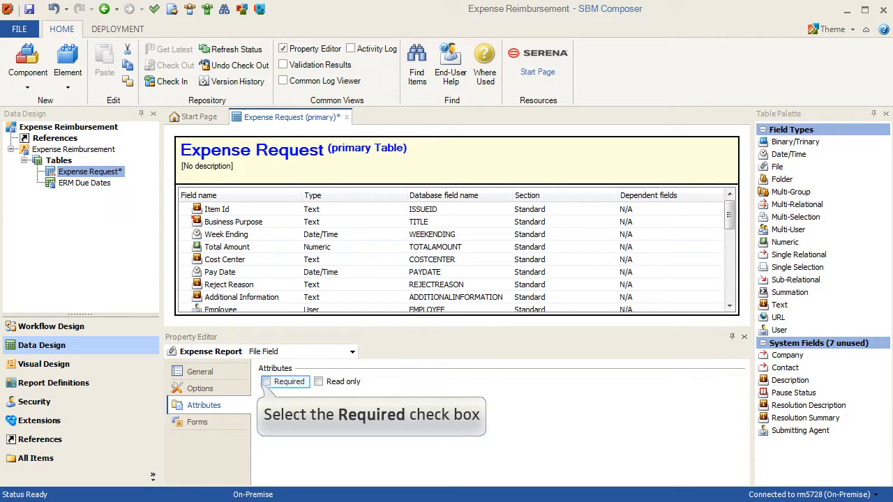
left_click(266, 382)
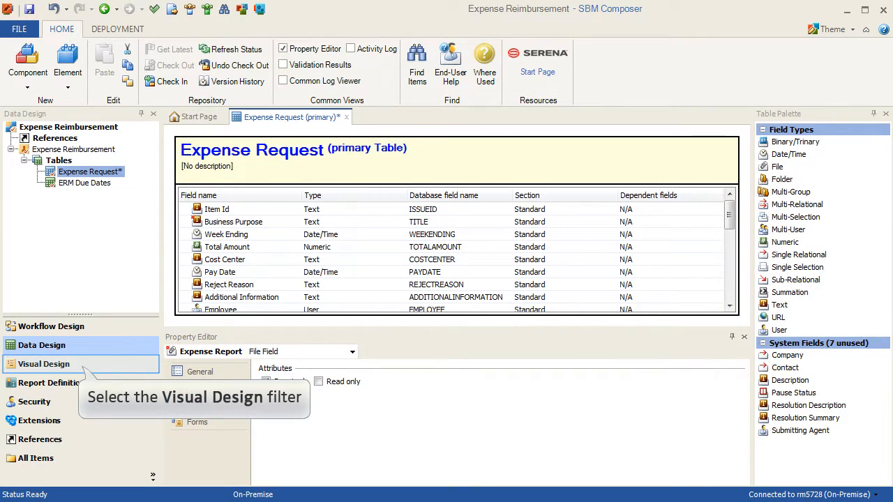
Place the Expense Report field on the Master Transition form, between the Week Ending row and Comments
left_click(44, 364)
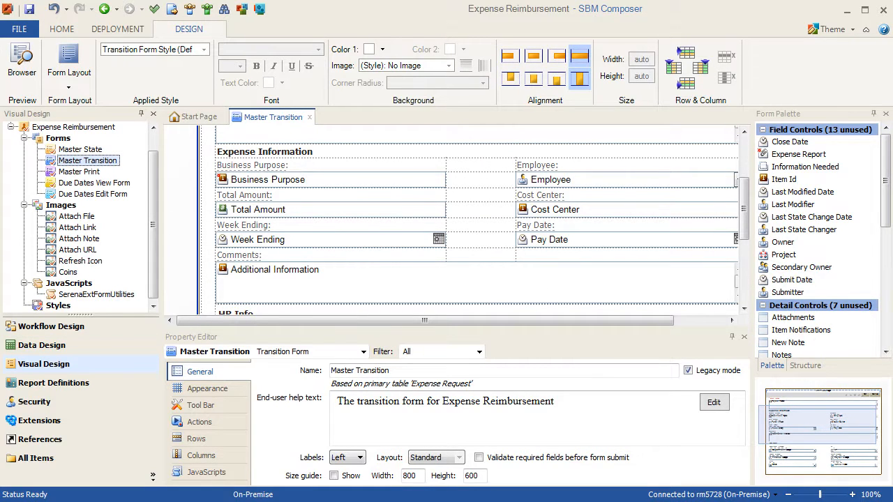
left_click_drag(799, 154, 786, 168)
left_click_drag(532, 259, 480, 257)
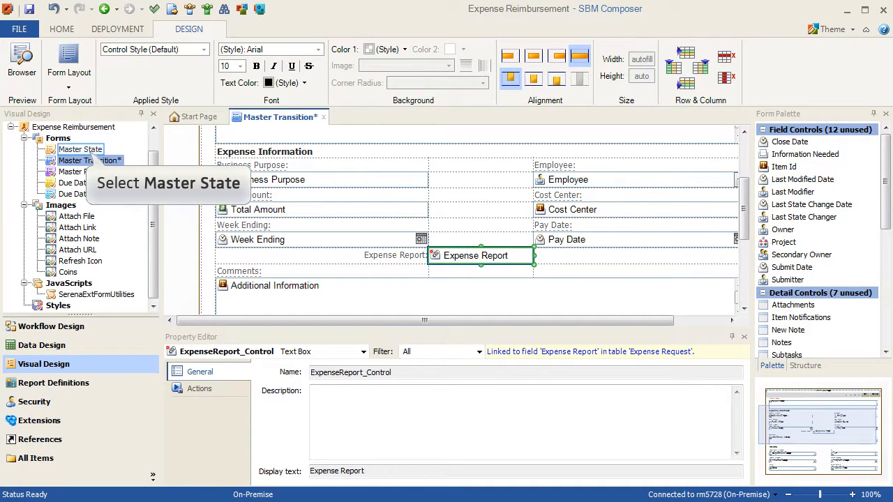
Place the Expense Report field on the Master State form, below Week Ending in the Pay Date row
double_click(81, 149)
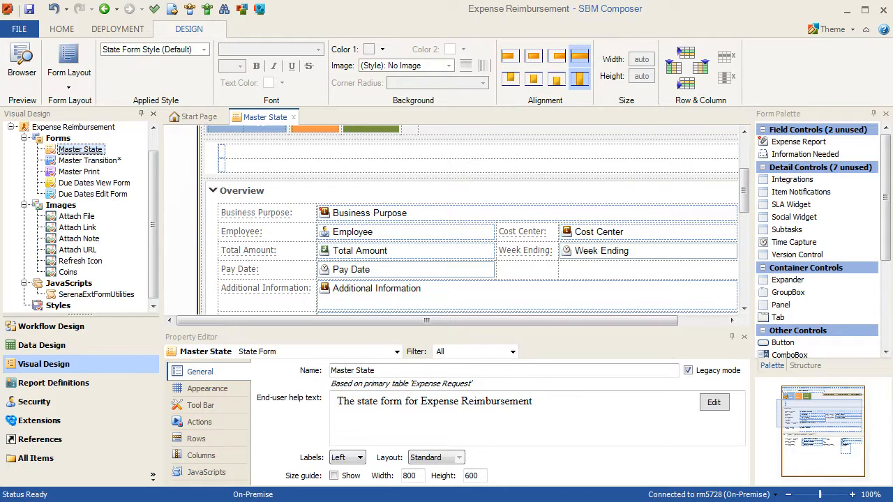
left_click_drag(798, 141, 618, 272)
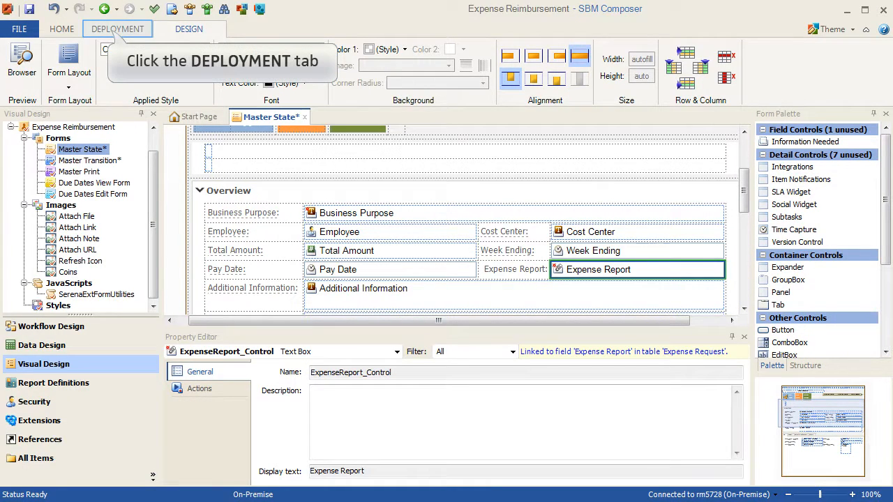
Quick deploy the Expense Reimbursement app to the Default Environment, saving the pending changes
left_click(117, 28)
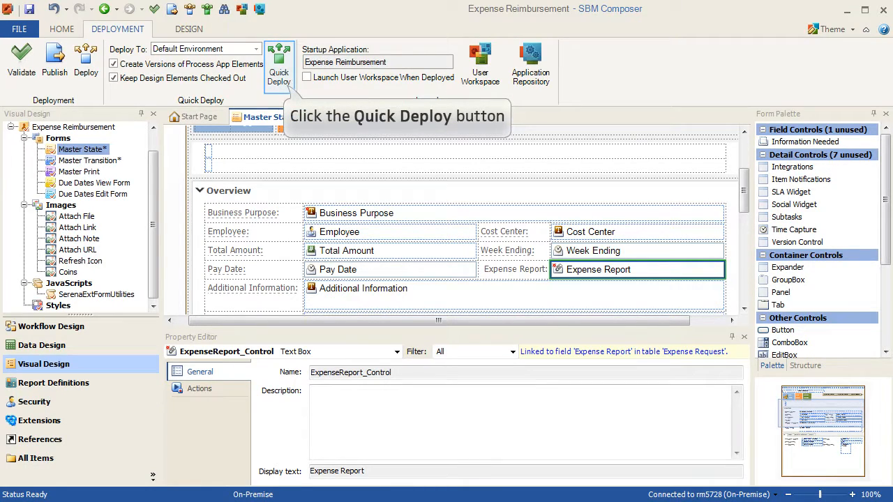
left_click(280, 67)
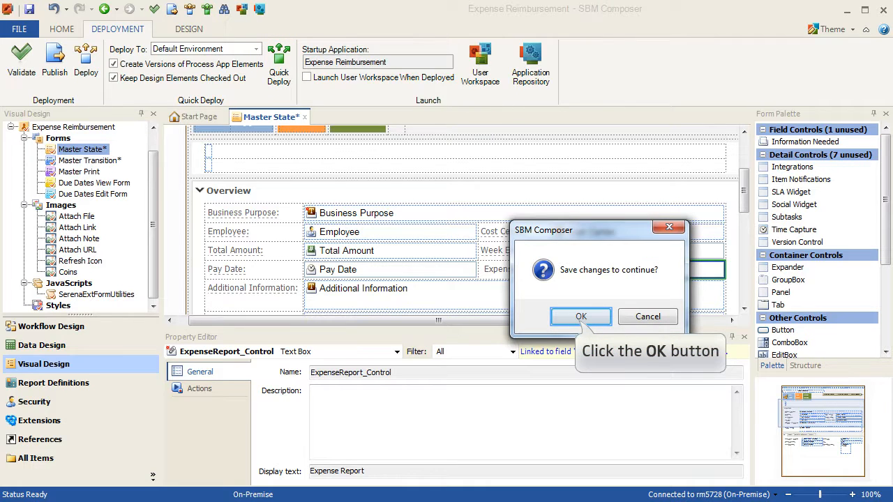
left_click(581, 316)
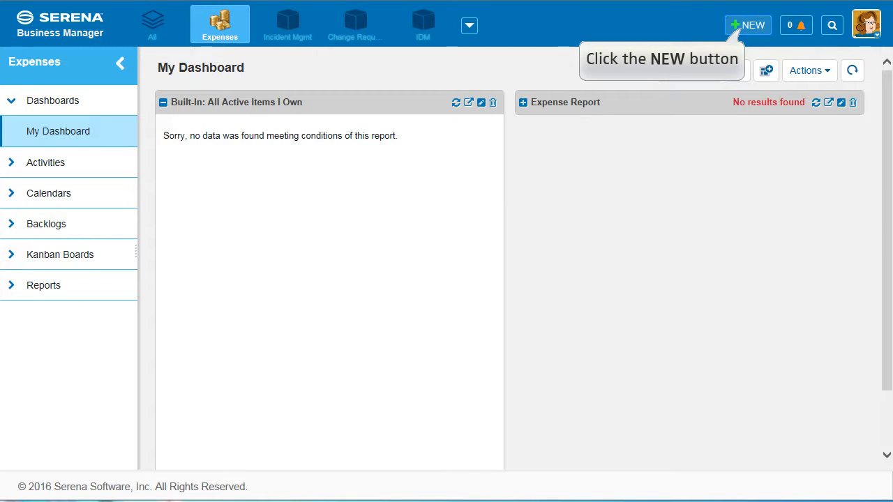
In Serena Business Manager, start a new Expense Reimbursement Project item and open the file attachment dialog for Expense Report
left_click(749, 25)
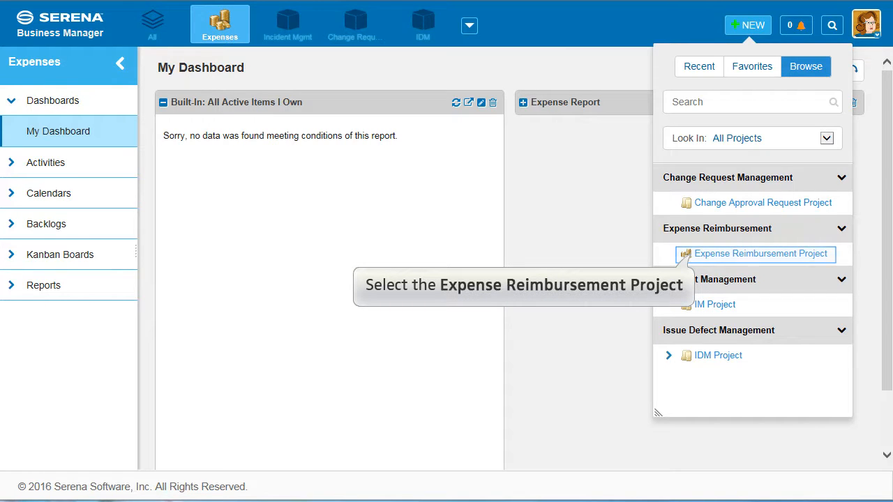
left_click(740, 254)
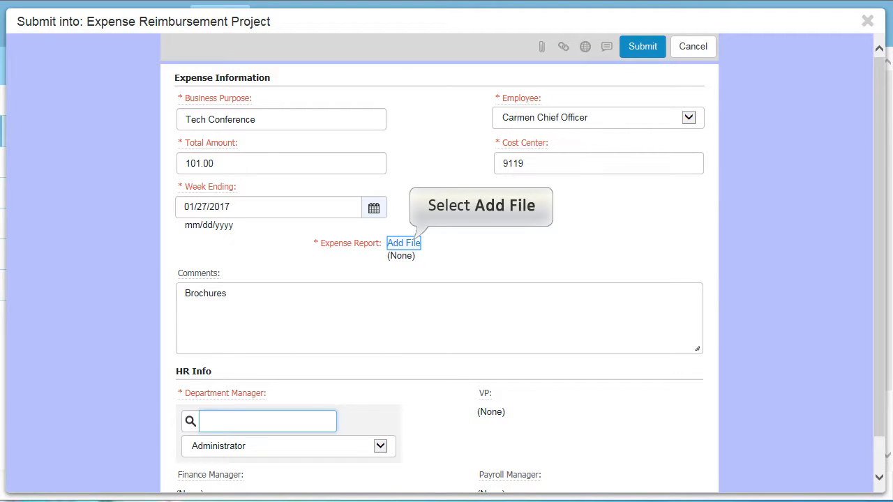
left_click(404, 244)
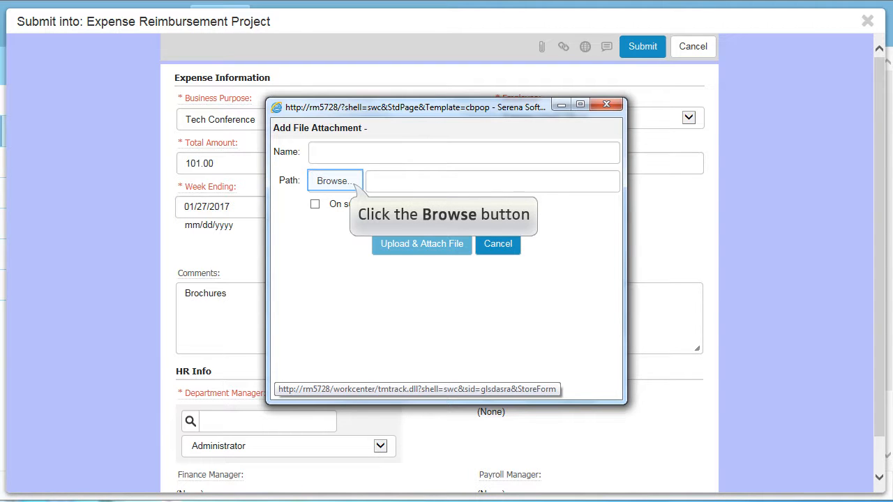
Try to choose the JPG file from the Daily-Reports folder as the Expense Report attachment
left_click(352, 182)
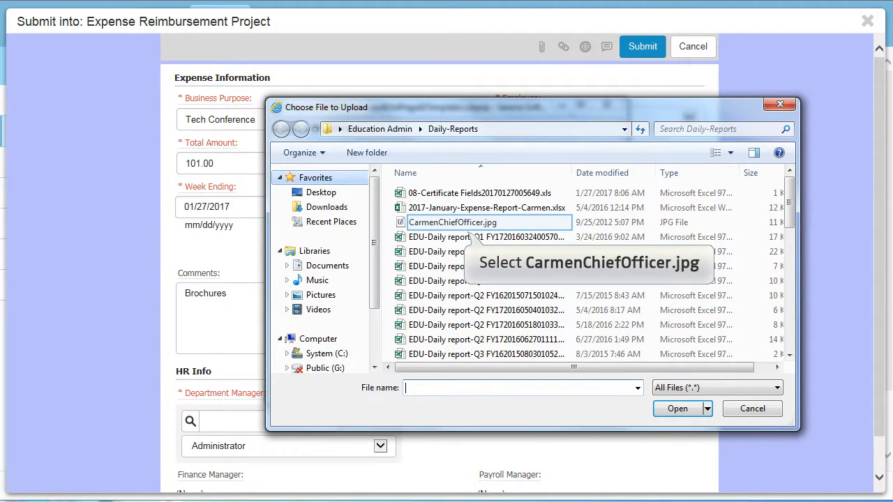
left_click(453, 221)
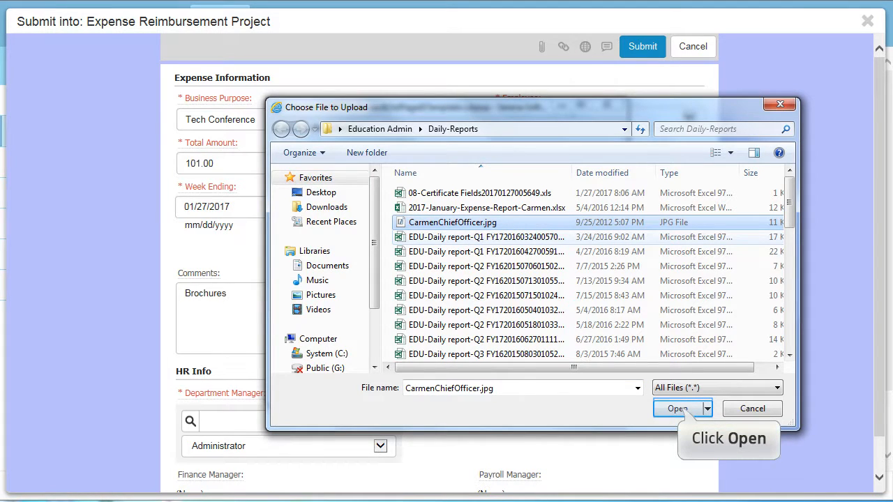
left_click(677, 409)
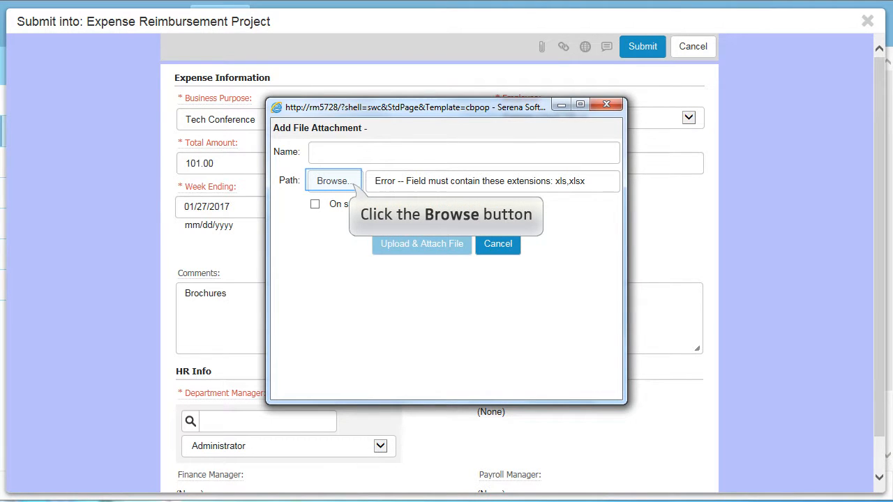
Upload and attach the January 2017 expense report .xls file from Daily-Reports as the Expense Report, and close the attachment window
left_click(352, 184)
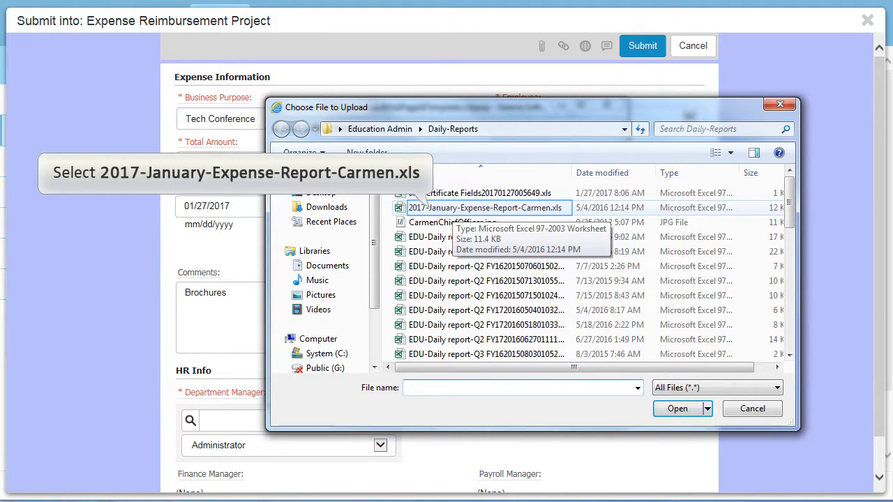
left_click(450, 208)
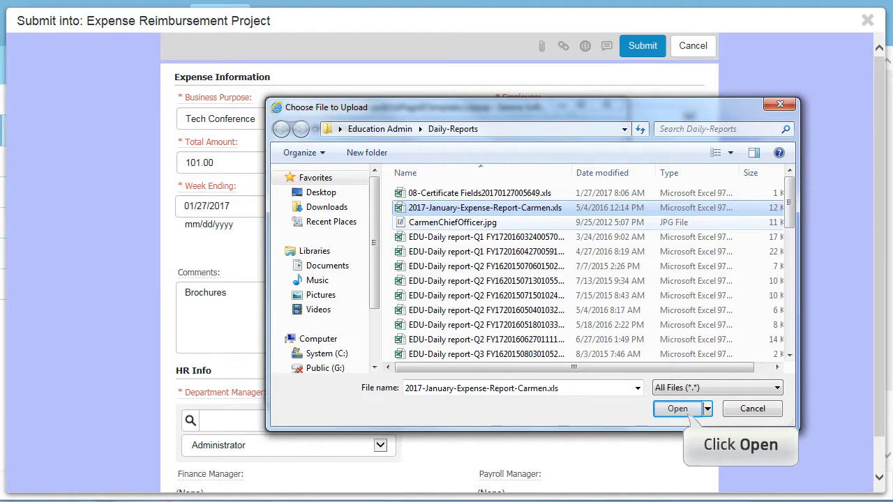
left_click(678, 409)
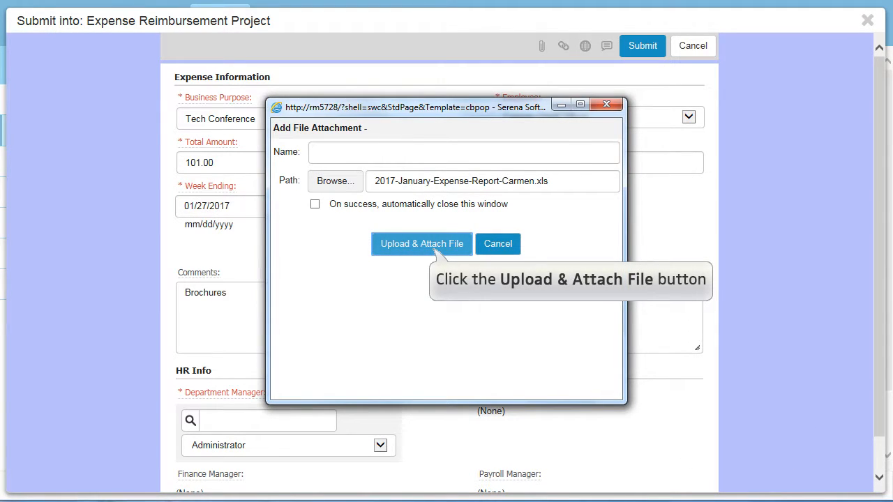
left_click(437, 250)
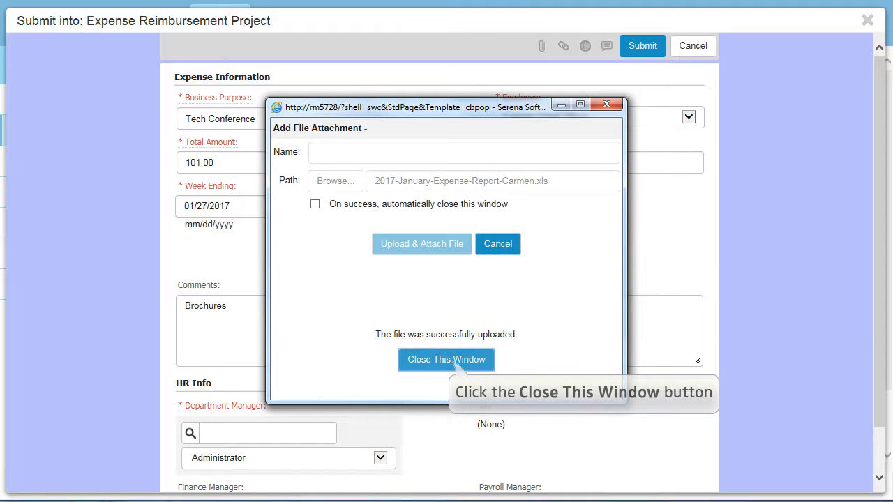
left_click(457, 360)
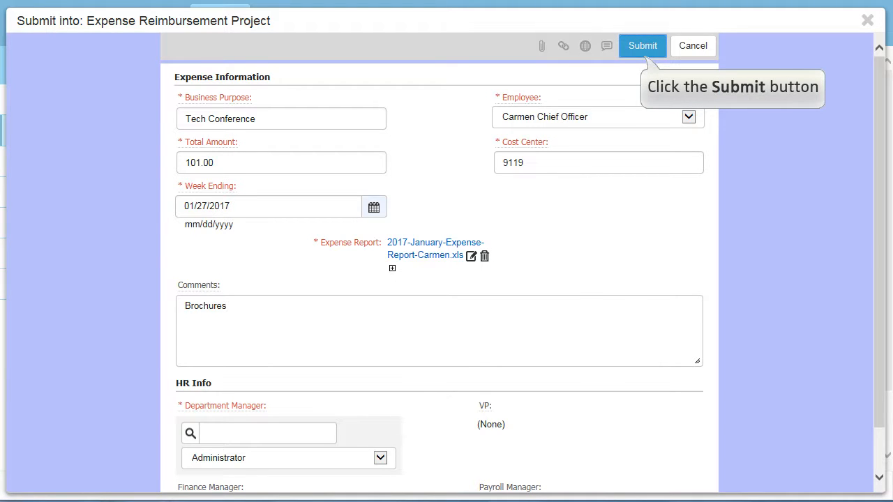
Submit the Tech Conference expense item with its attached report and dismiss the resulting notification
left_click(647, 57)
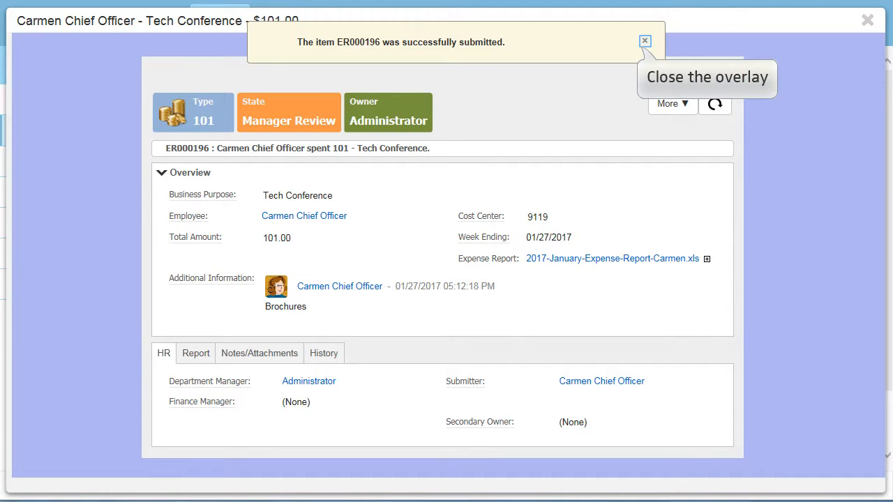
left_click(645, 41)
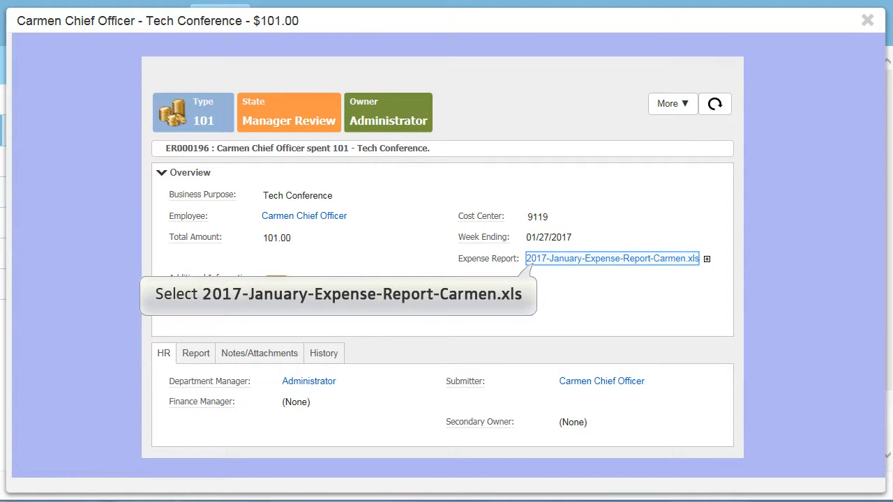
Test the Expense Report attachment link in the submitted Tech Conference item, cancelling the file download, and close the item
left_click(612, 259)
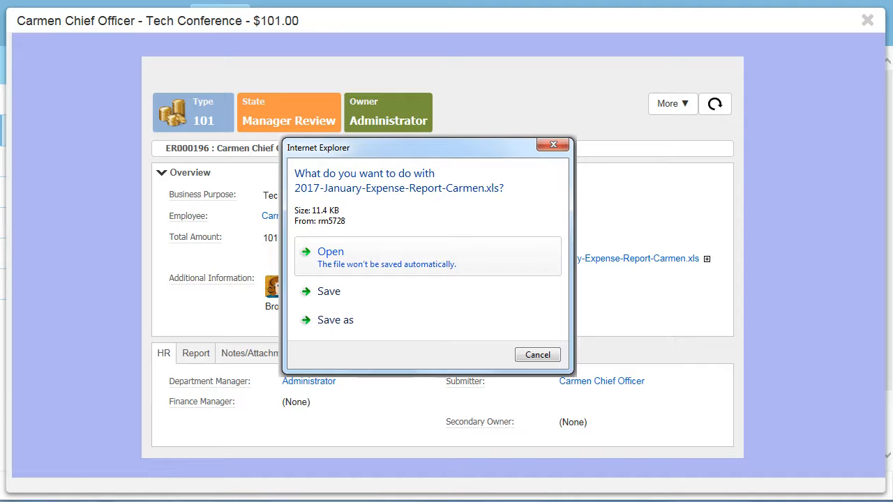
left_click(555, 358)
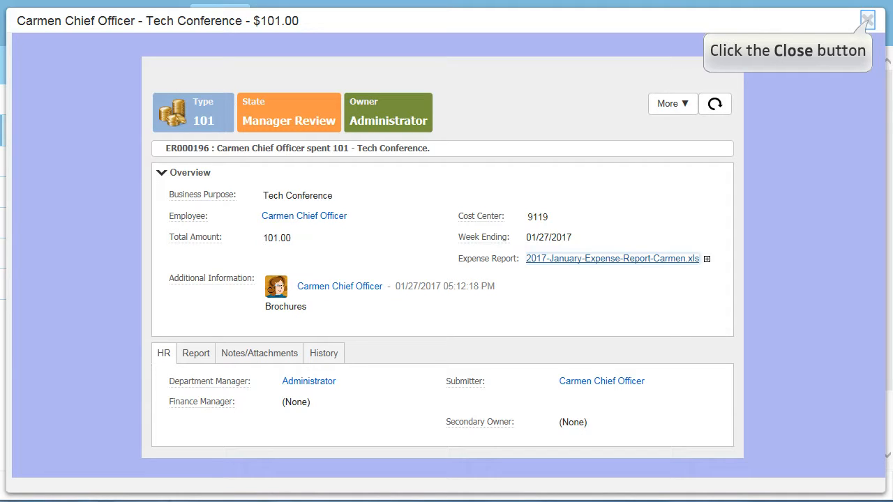
left_click(868, 20)
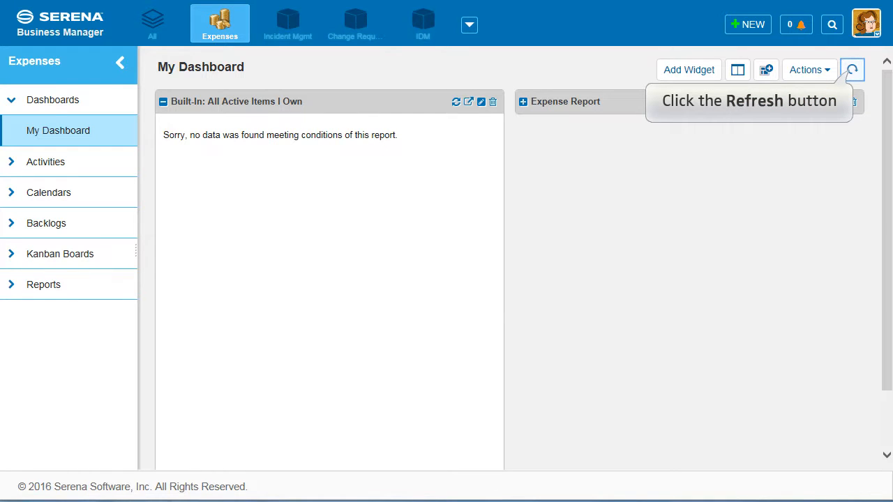
Refresh My Dashboard to update the Expense Report widget and sign out of the current account
left_click(852, 70)
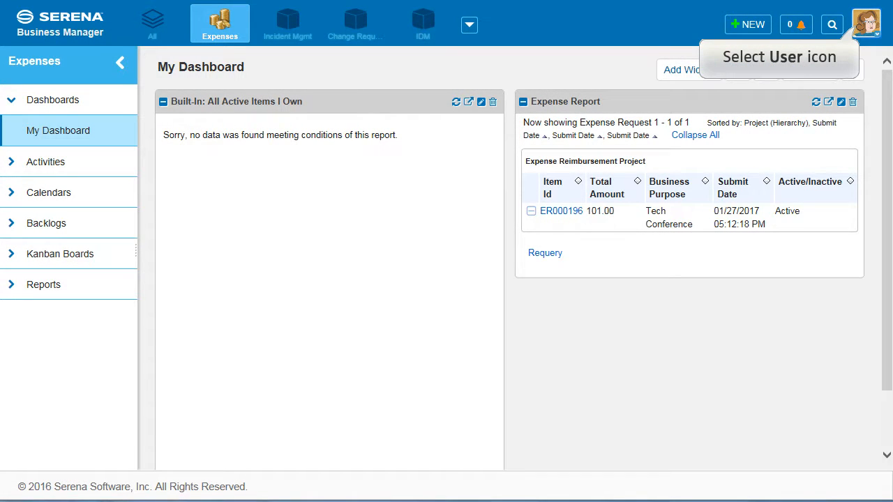
left_click(867, 24)
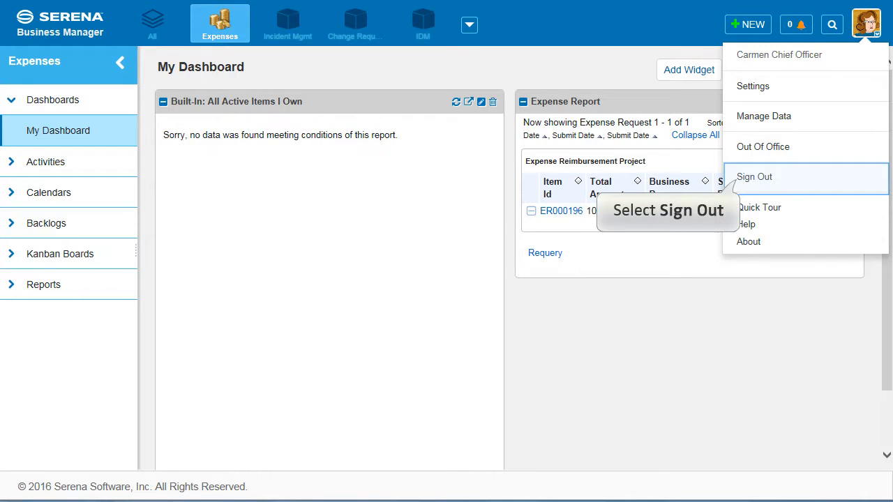
left_click(755, 177)
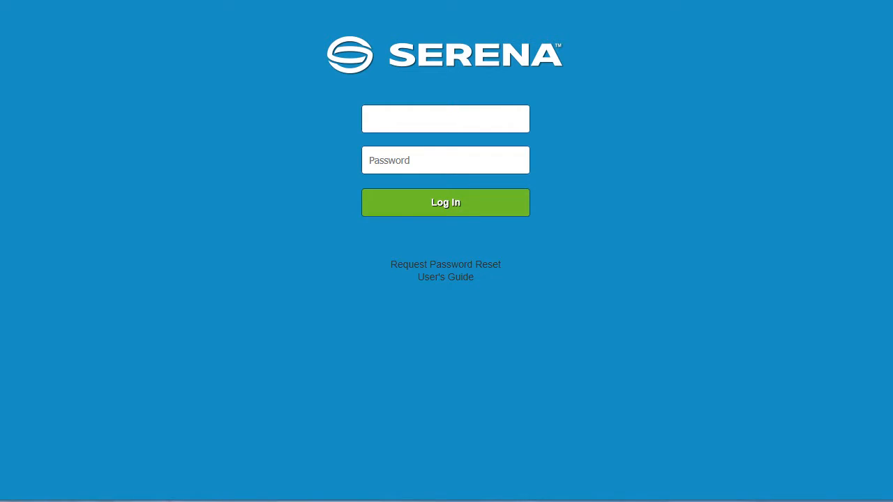